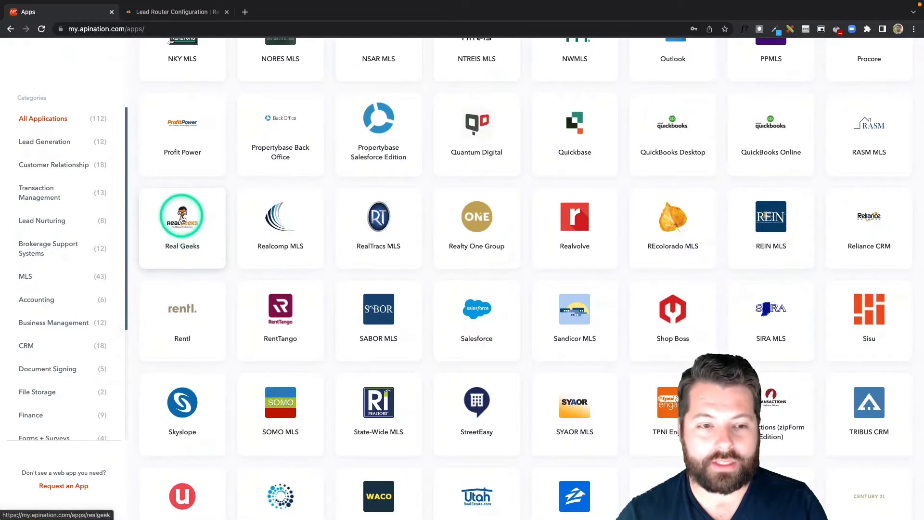
# - Choose Real Geeks from the app directory, pair it with Constant Contact, and activate the Real Geeks leads to Constant Contact contacts sync
pyautogui.click(182, 219)
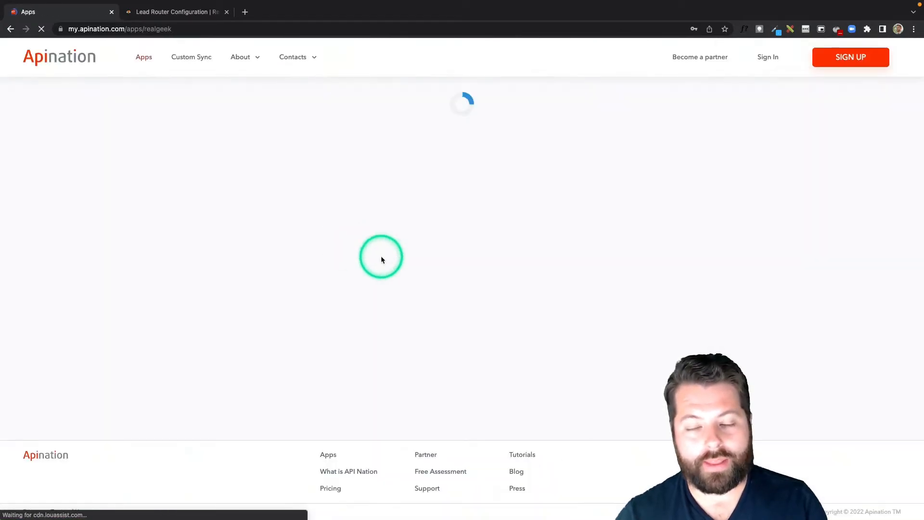
pyautogui.scroll(-2, 453, 298)
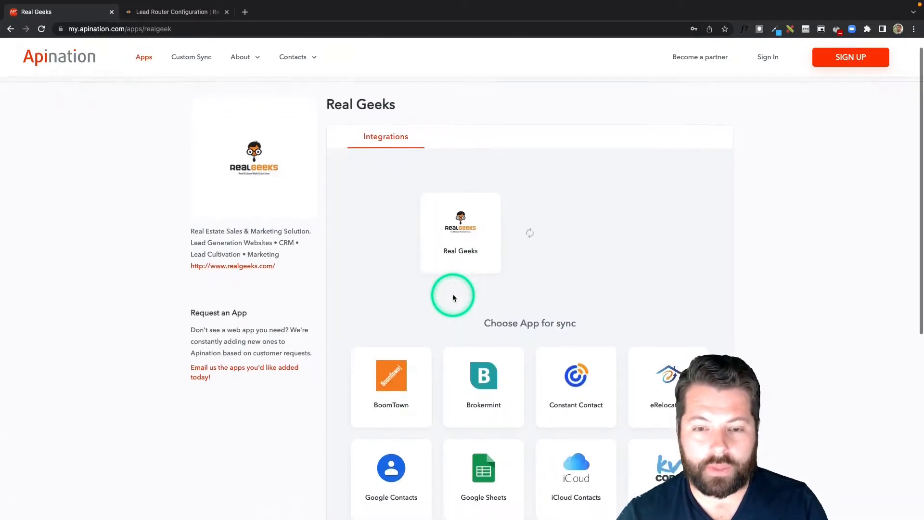
pyautogui.scroll(-3, 453, 298)
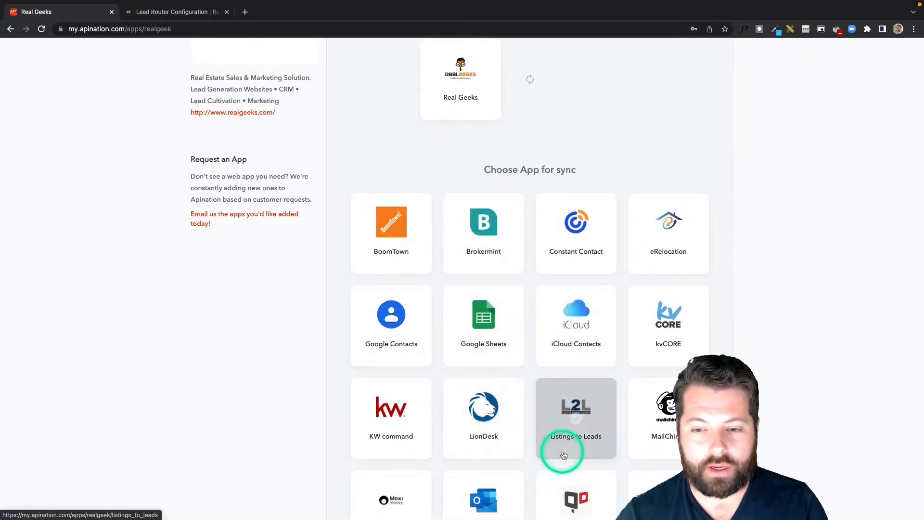
pyautogui.click(584, 215)
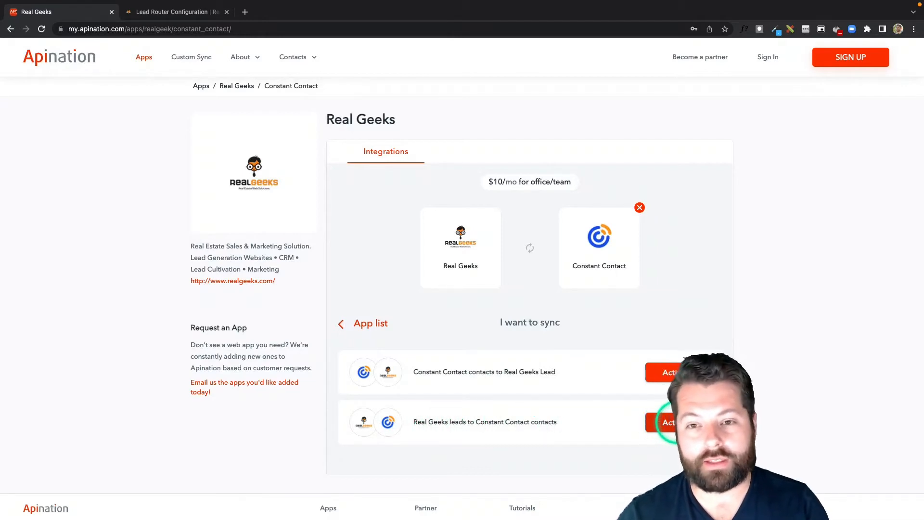
pyautogui.click(674, 423)
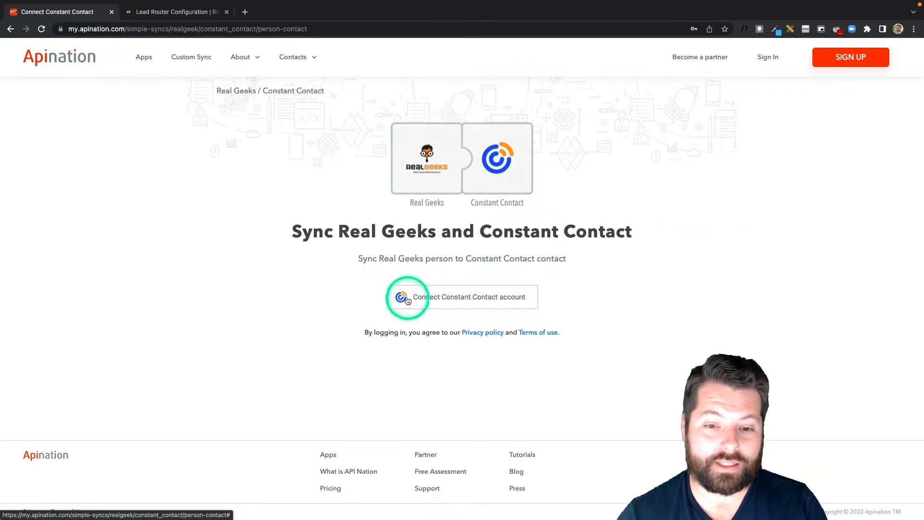
# - Connect the Constant Contact account by logging in with the prefilled credentials, and start connecting the Real Geeks account
pyautogui.click(447, 298)
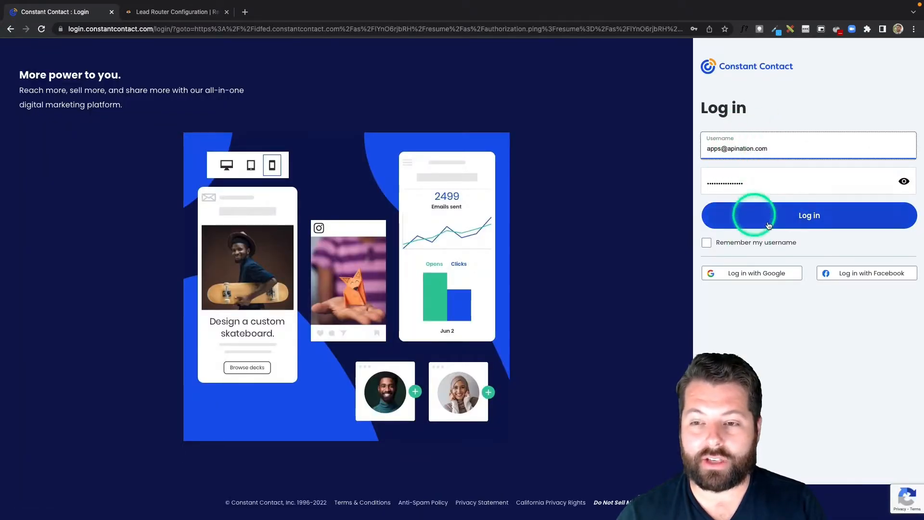
pyautogui.click(799, 216)
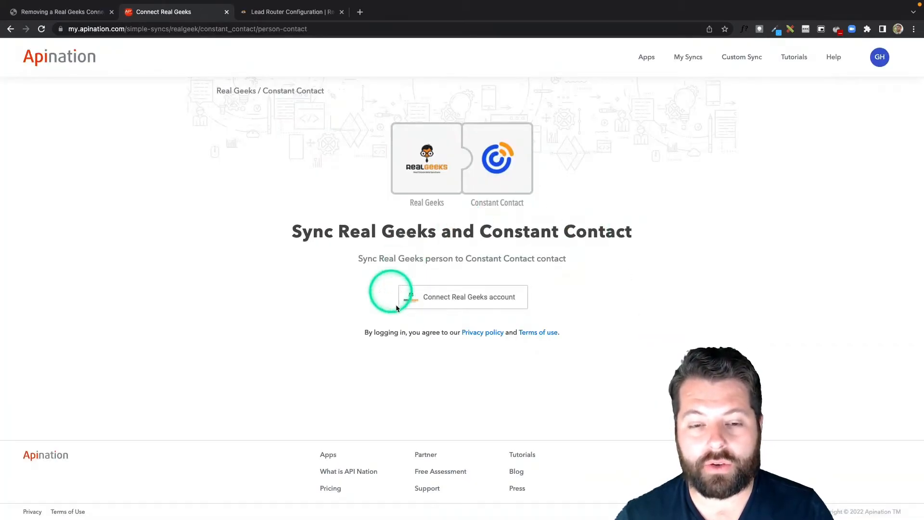
pyautogui.click(466, 298)
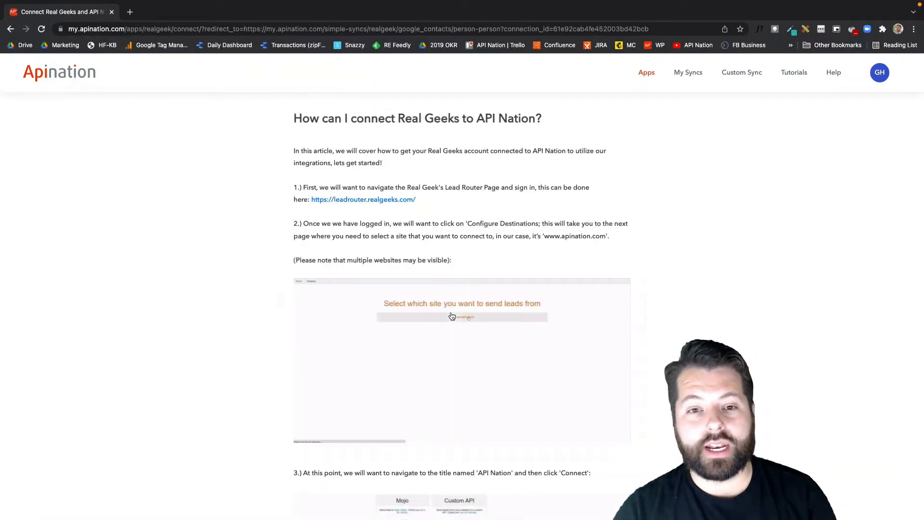
# - Open the Lead Router link in the connection instructions and copy the authorization key given in instruction 4
pyautogui.click(338, 201)
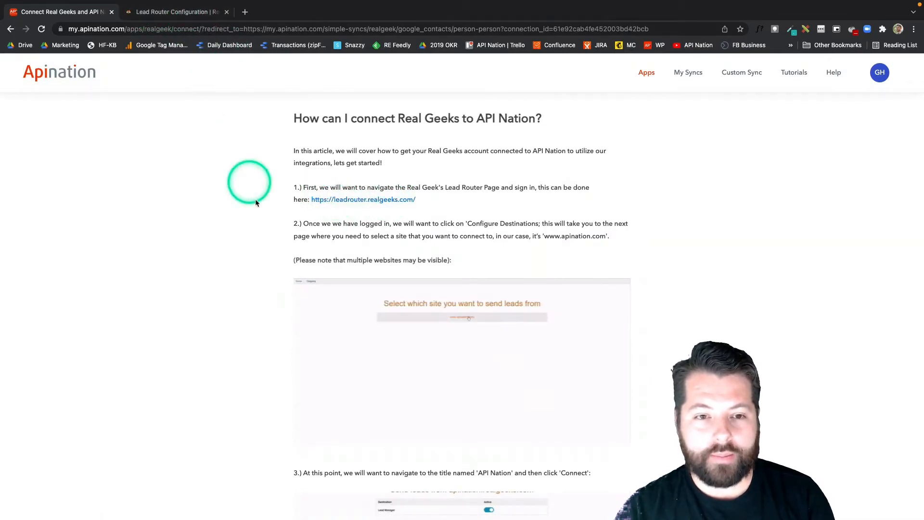
pyautogui.scroll(-4, 333, 246)
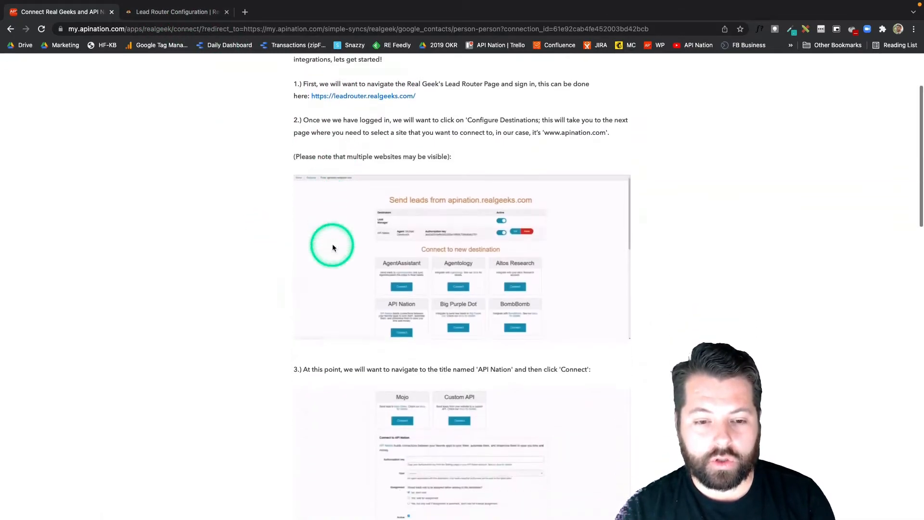
pyautogui.scroll(-5, 332, 247)
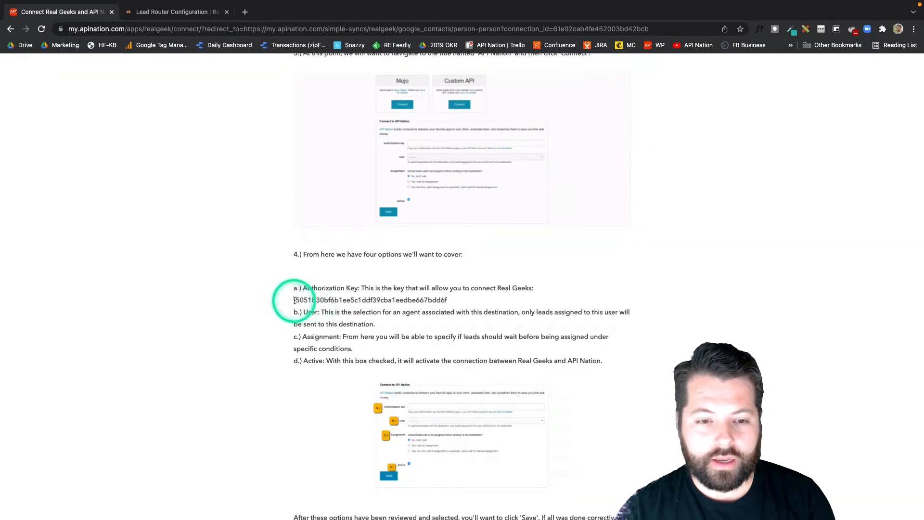
pyautogui.moveTo(295, 301); pyautogui.dragTo(434, 298)
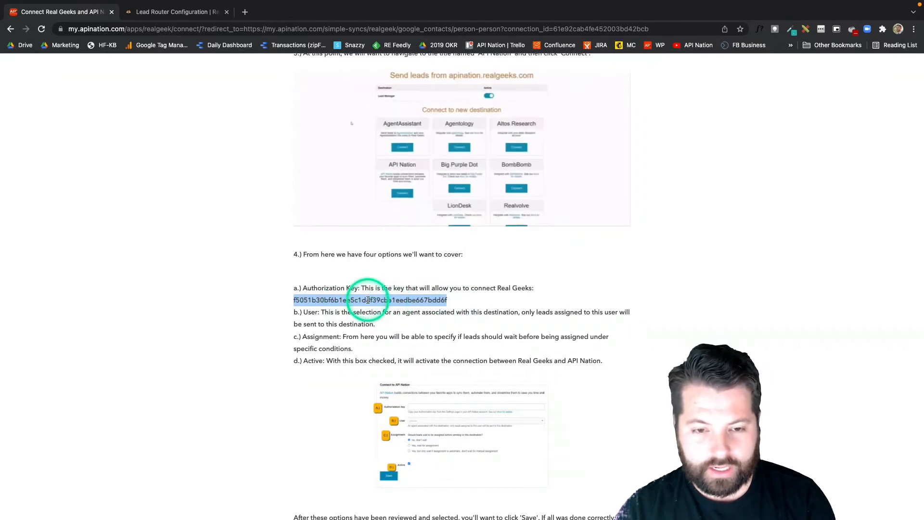
pyautogui.click(190, 13)
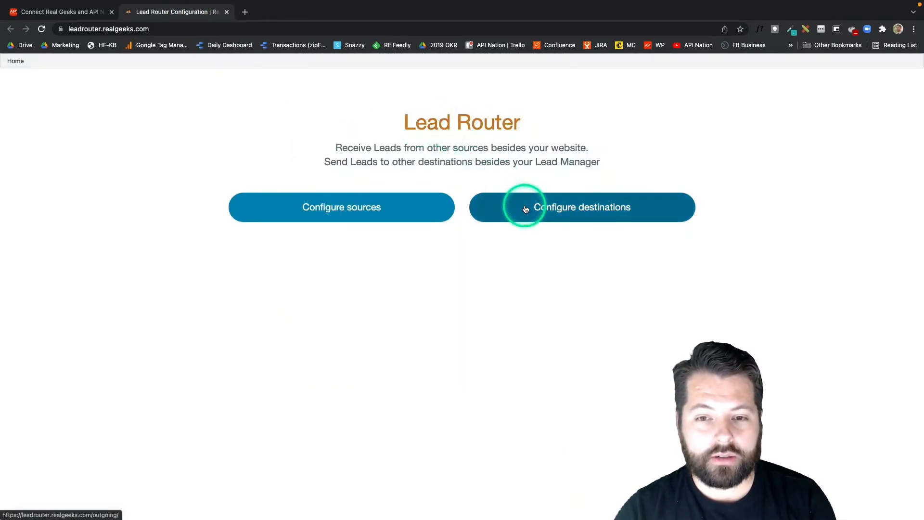
pyautogui.click(584, 209)
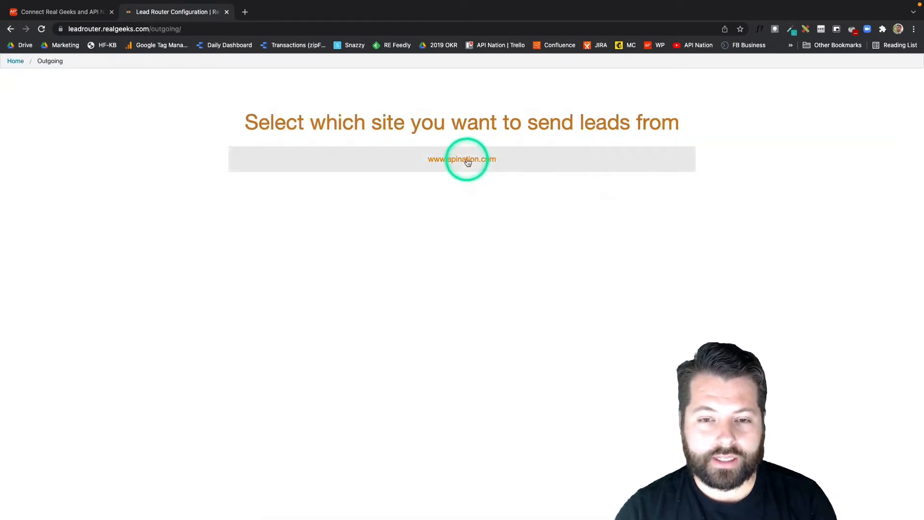
pyautogui.click(468, 162)
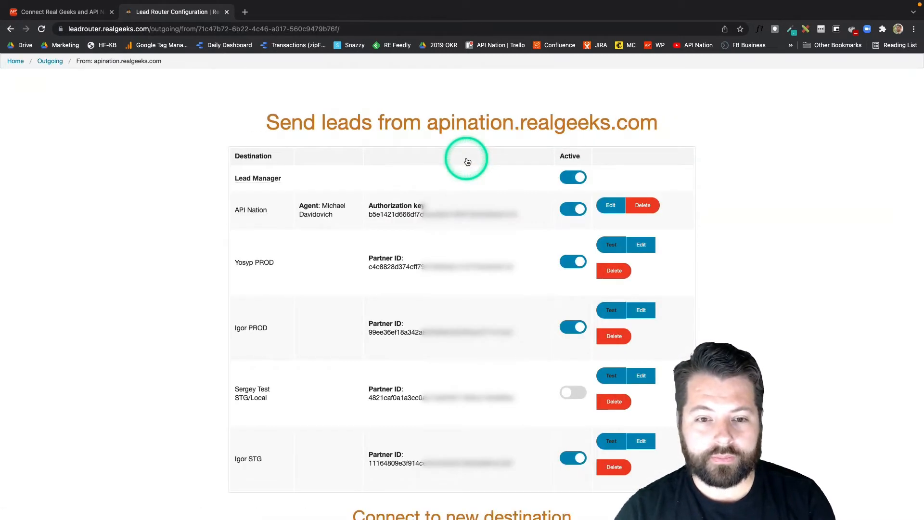
pyautogui.scroll(-5, 468, 162)
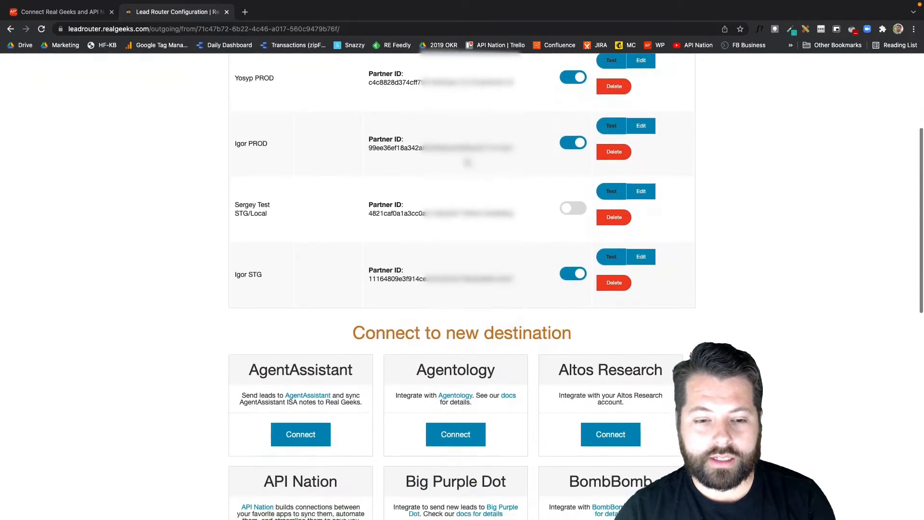
pyautogui.scroll(-2, 467, 162)
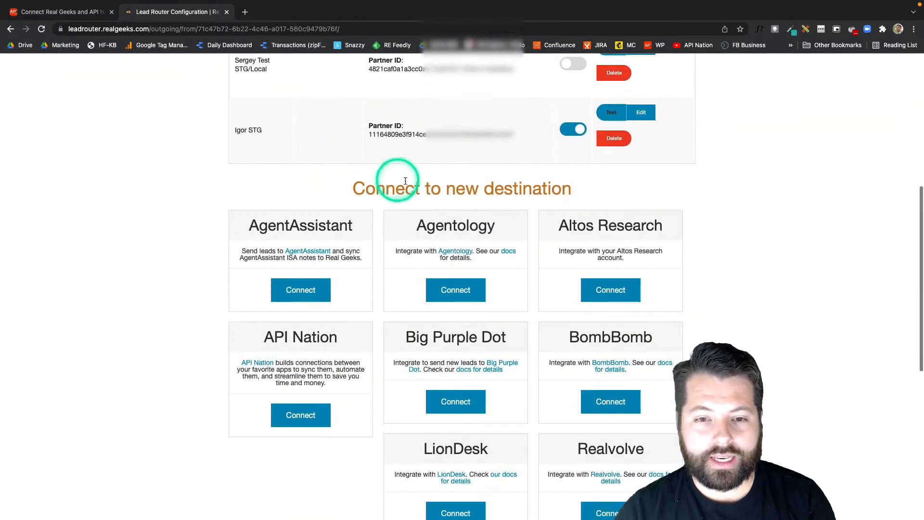
pyautogui.click(297, 415)
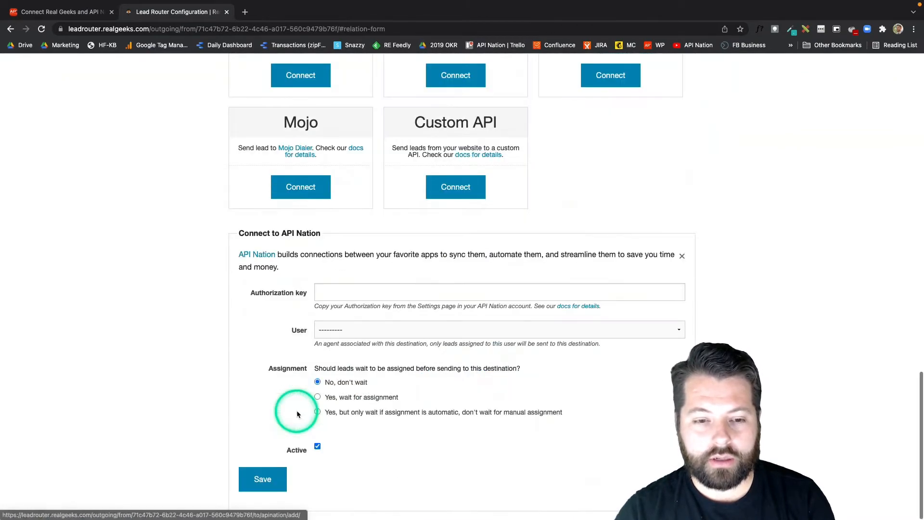
# - Paste the authorization key, select the first listed agent as user, choose "Yes, wait for assignment", and save the API Nation destination
pyautogui.click(323, 294)
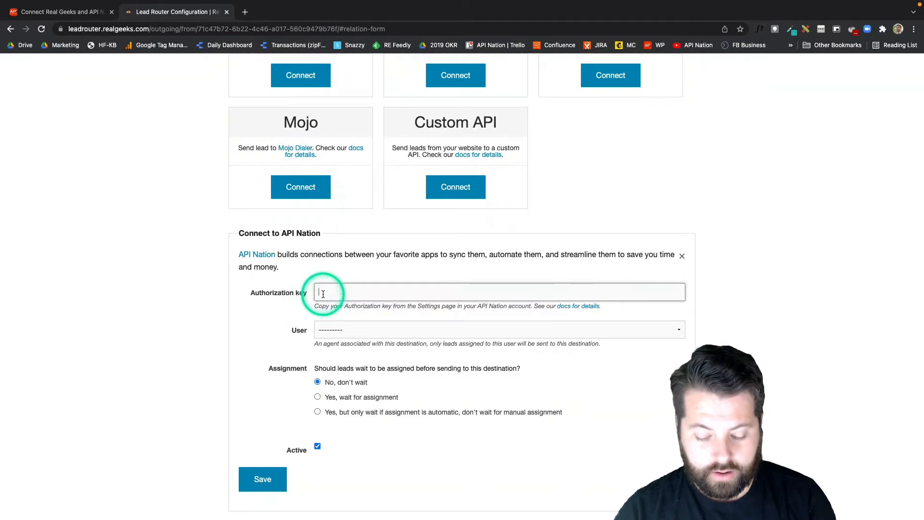
pyautogui.click(337, 328)
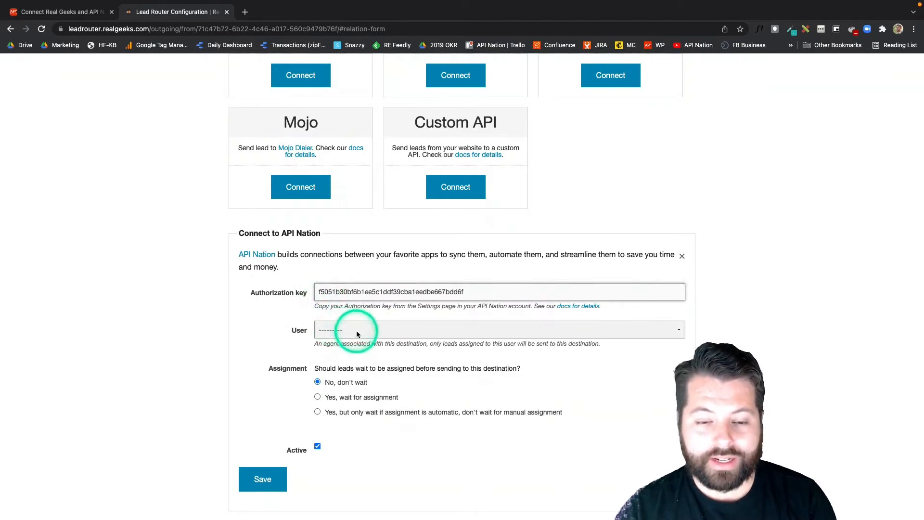
pyautogui.click(356, 332)
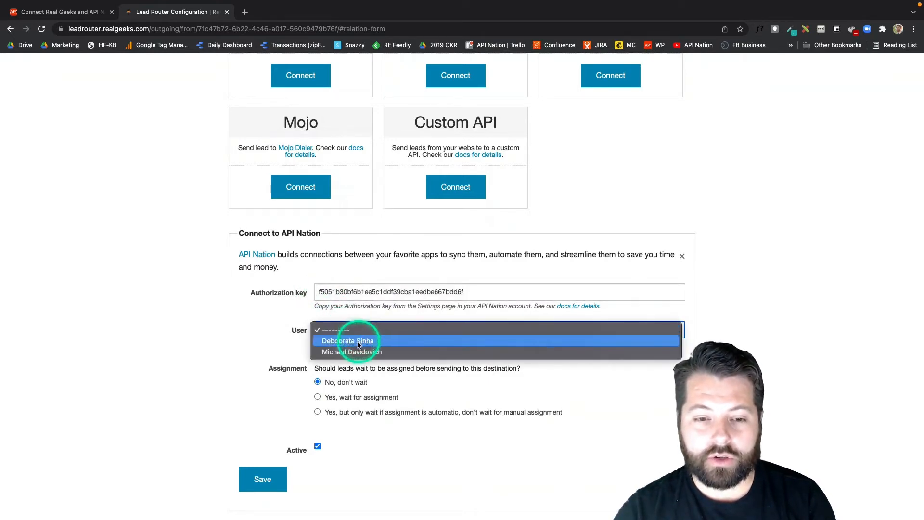
pyautogui.click(357, 342)
pyautogui.click(261, 476)
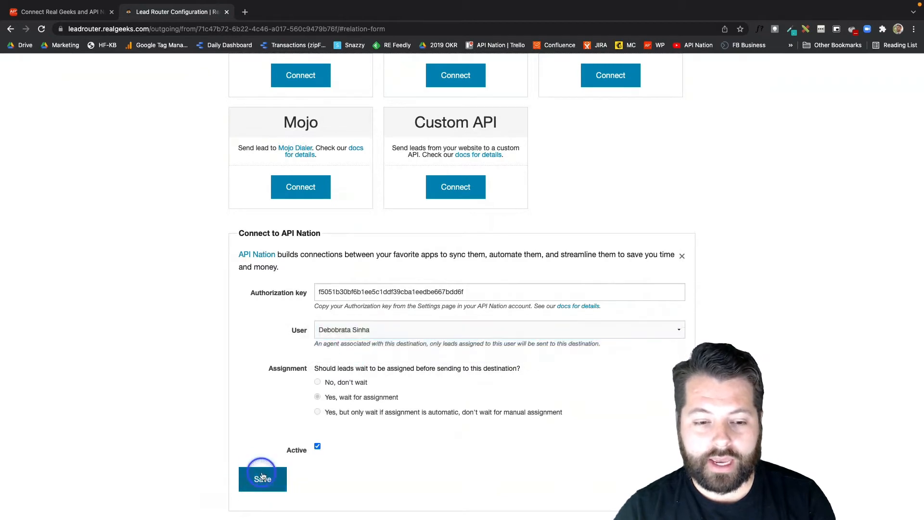
pyautogui.scroll(8, 379, 328)
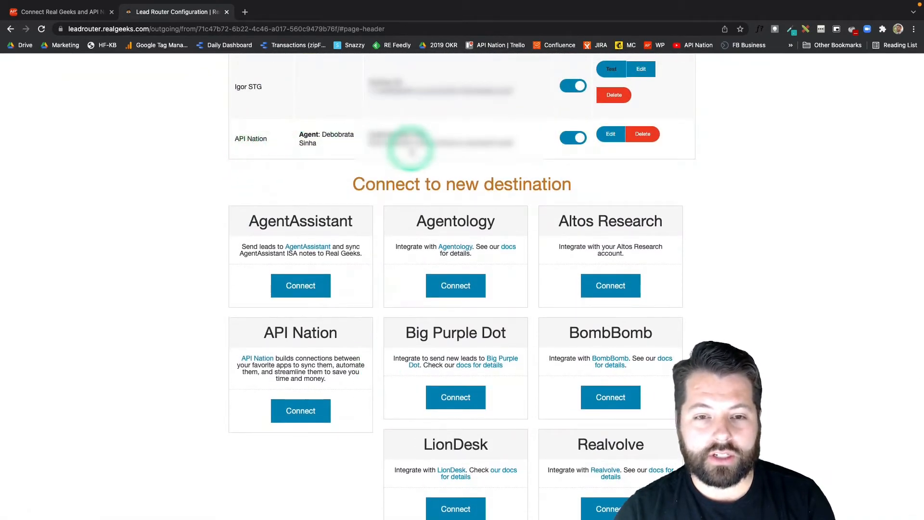
# - Return to the API Nation connection instructions and test the Real Geeks connection
pyautogui.click(78, 15)
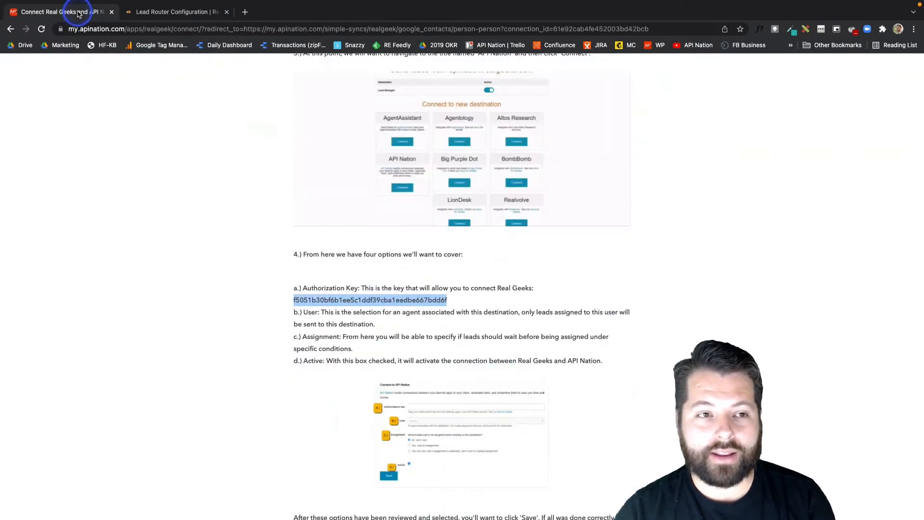
pyautogui.scroll(-9, 415, 327)
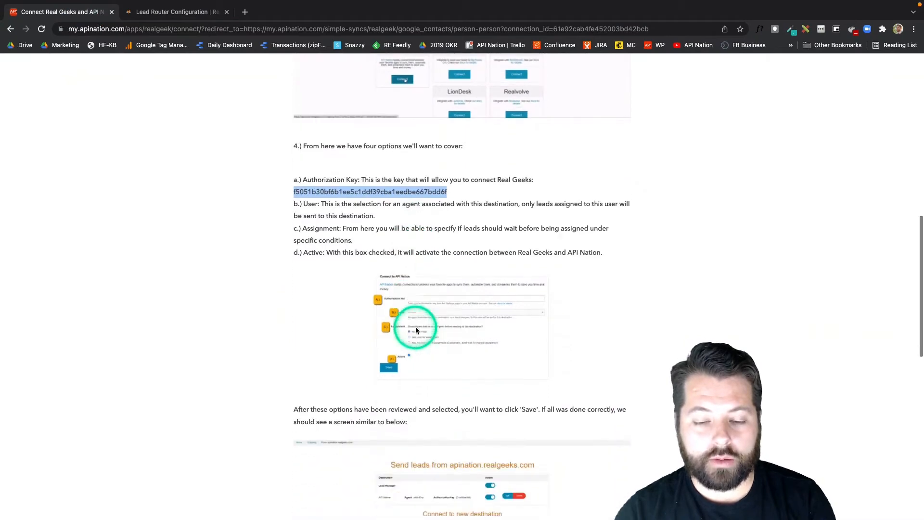
pyautogui.scroll(-4, 416, 328)
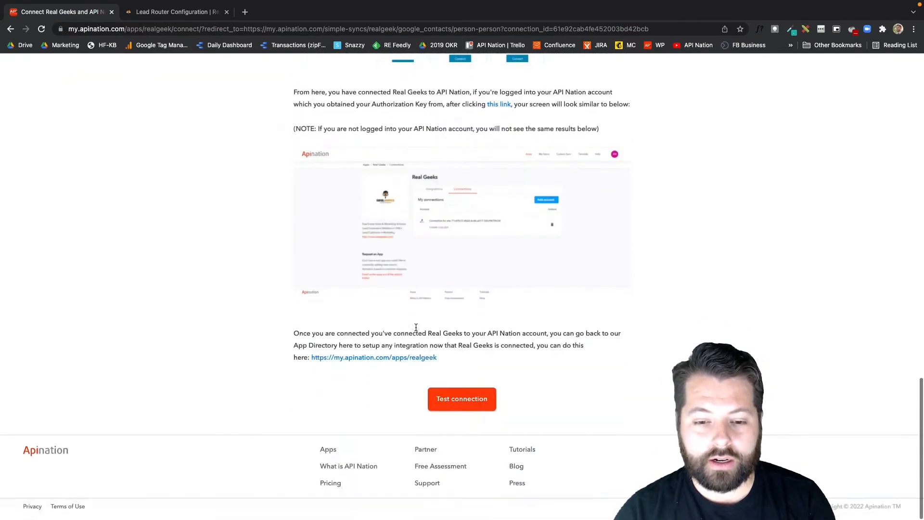
pyautogui.click(471, 412)
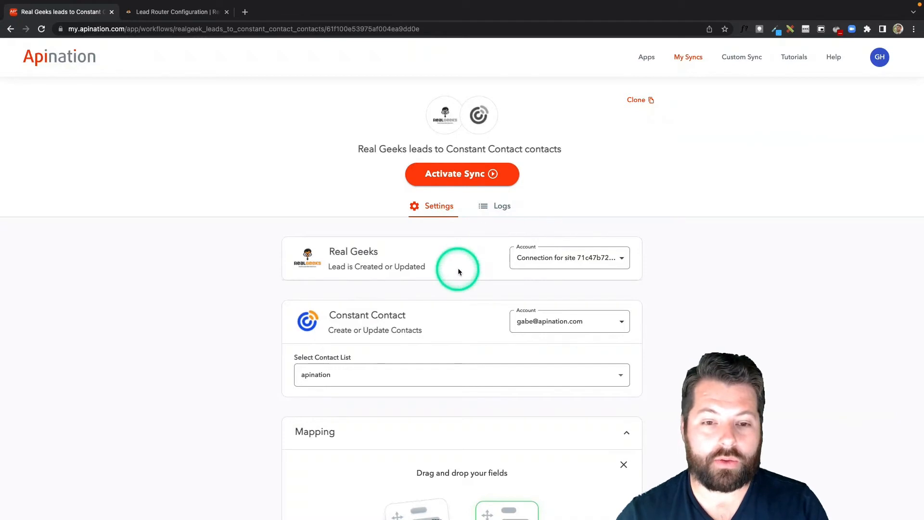
# - Set the Constant Contact contact list of the sync to Real Geeks
pyautogui.scroll(-2, 459, 272)
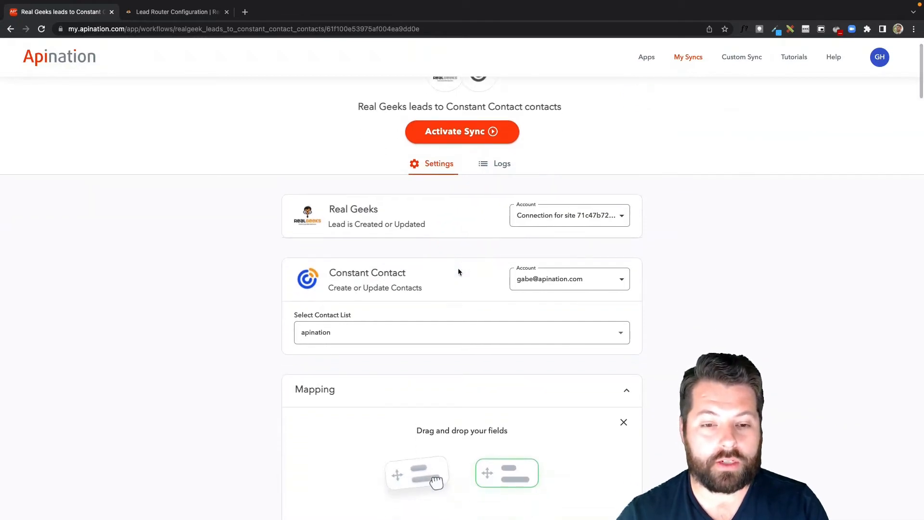
pyautogui.scroll(-2, 463, 243)
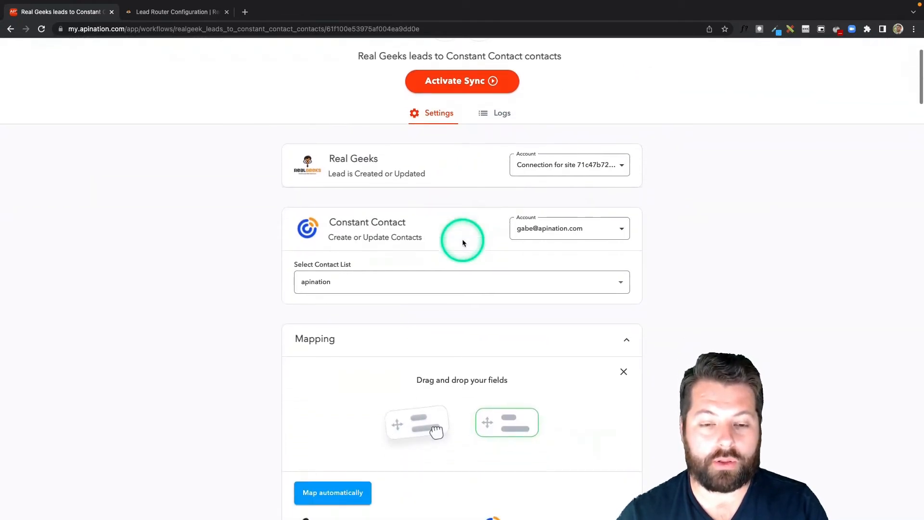
pyautogui.scroll(-2, 464, 244)
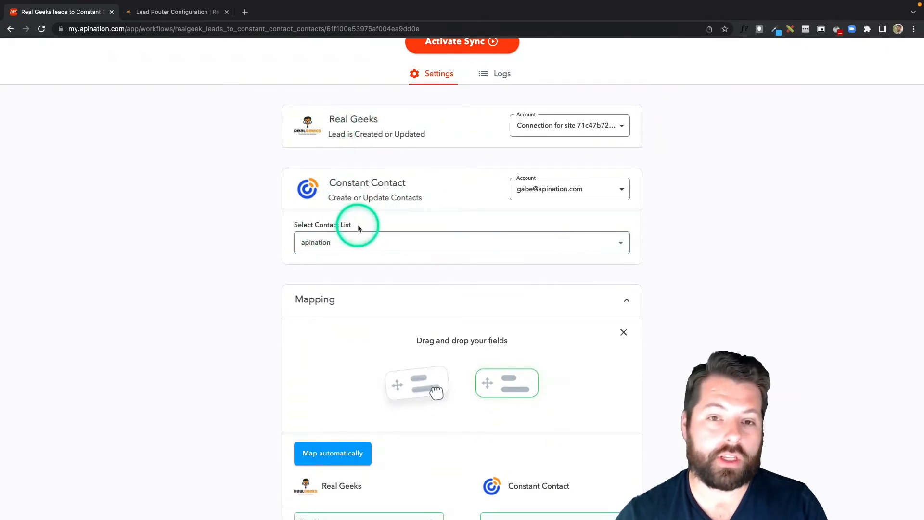
pyautogui.click(341, 243)
pyautogui.click(341, 244)
pyautogui.click(341, 244)
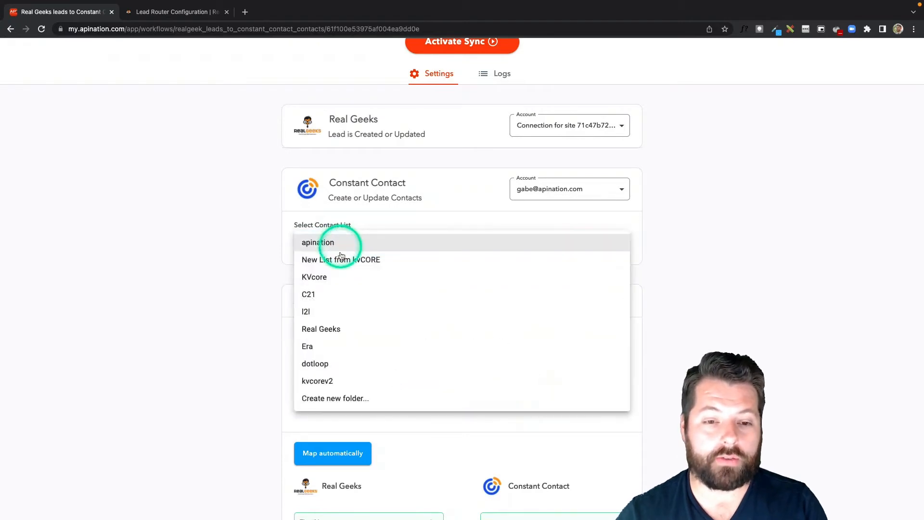
pyautogui.click(309, 332)
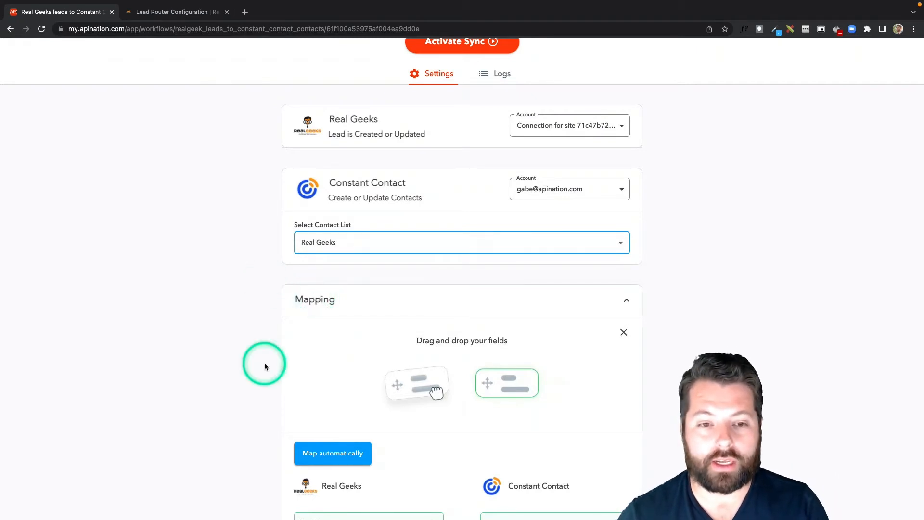
# - Map the Real Geeks Tags field to the Constant Contact Tags (Custom Field)
pyautogui.scroll(-8, 265, 366)
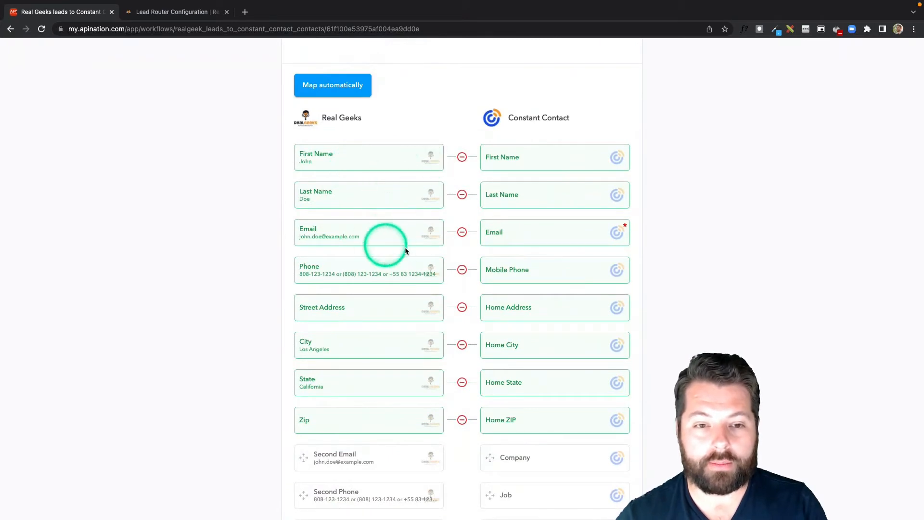
pyautogui.scroll(-1, 376, 318)
pyautogui.scroll(-3, 376, 317)
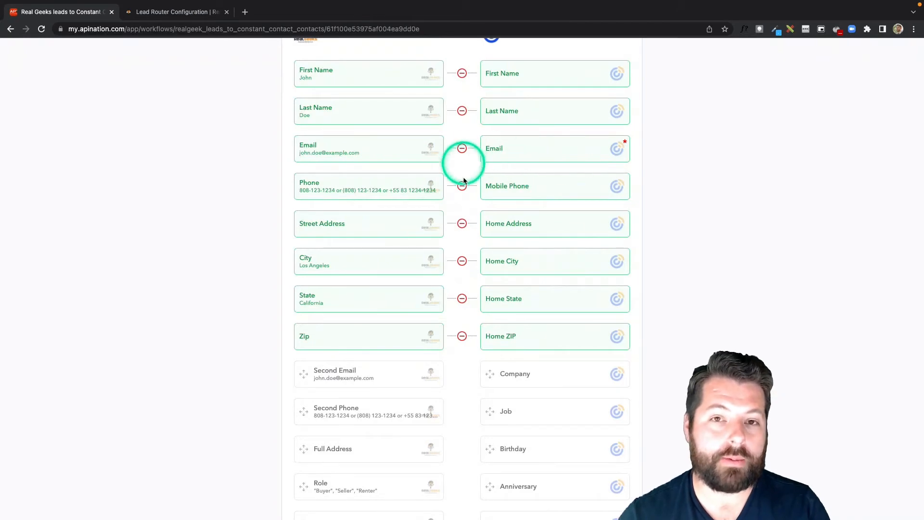
pyautogui.scroll(-2, 463, 252)
pyautogui.scroll(-5, 464, 252)
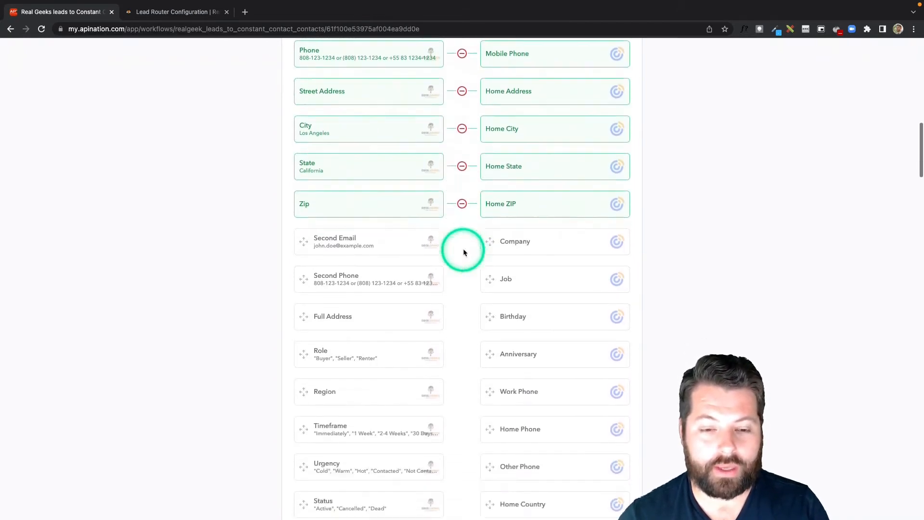
pyautogui.scroll(-5, 464, 252)
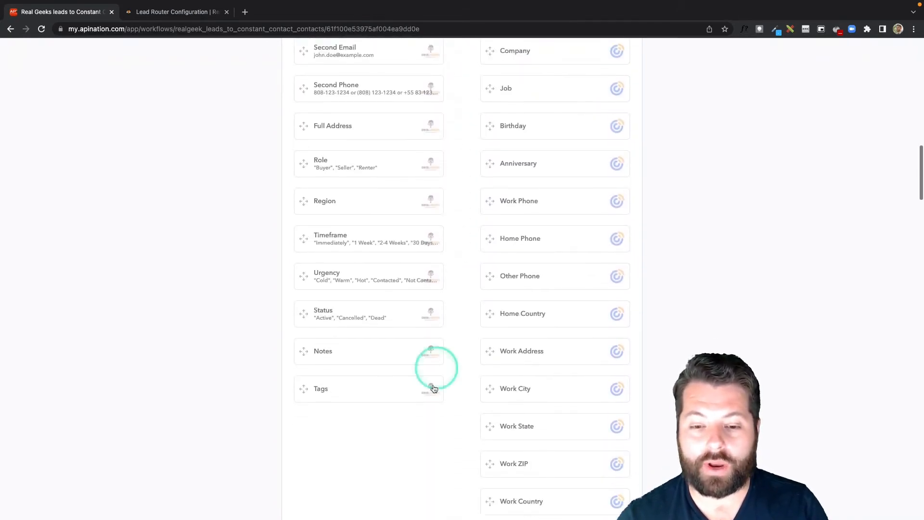
pyautogui.moveTo(336, 395); pyautogui.dragTo(514, 352)
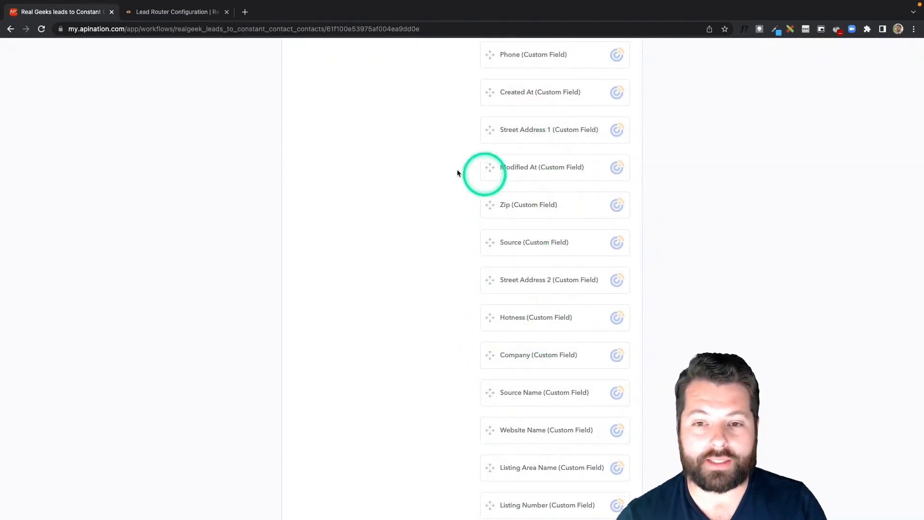
# - Activate the Real Geeks leads to Constant Contact contacts sync
pyautogui.scroll(20, 453, 173)
pyautogui.scroll(9, 448, 171)
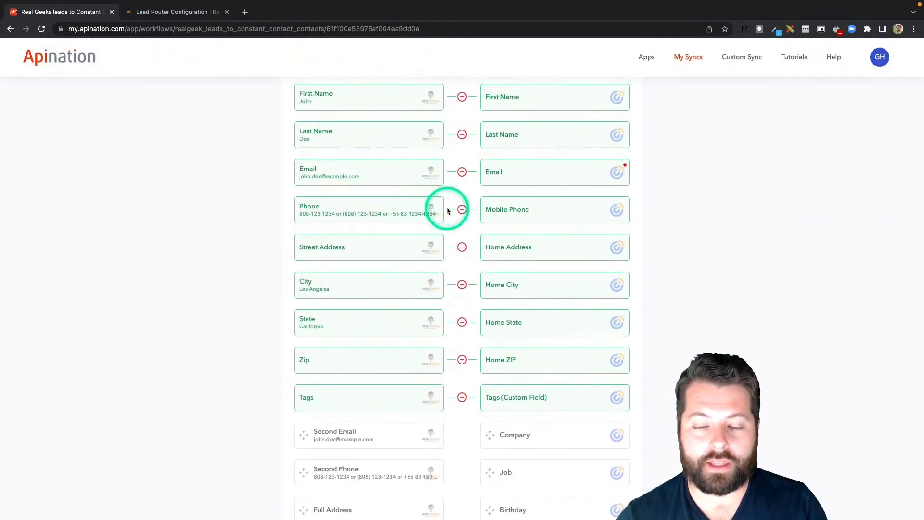
pyautogui.scroll(5, 447, 210)
pyautogui.scroll(10, 447, 210)
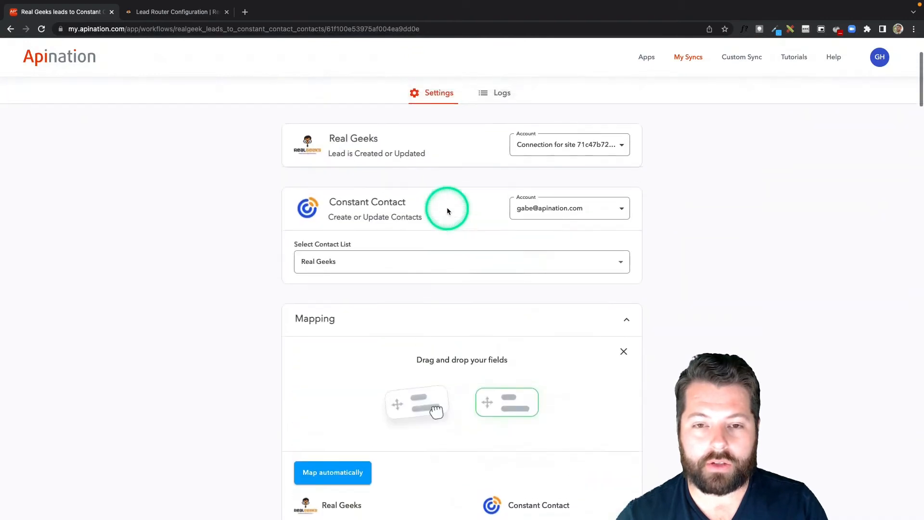
pyautogui.click(465, 175)
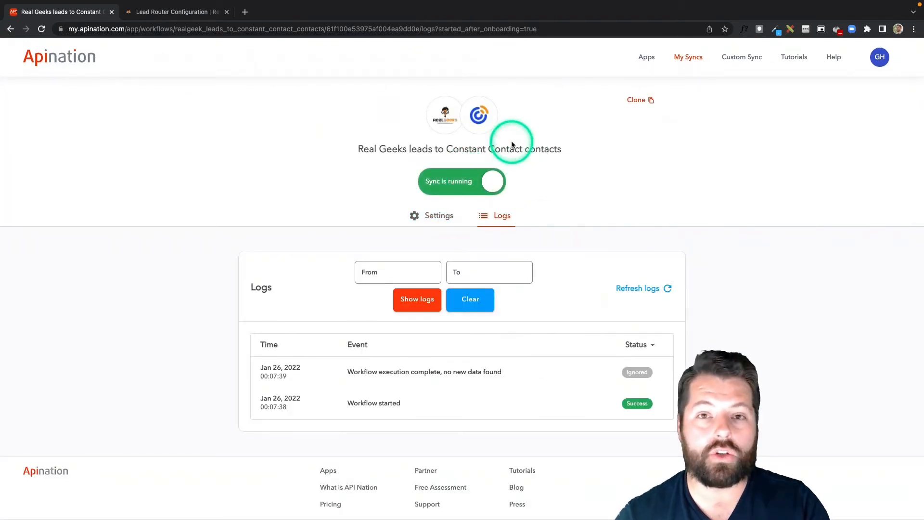
# - From the Real Geeks app page, pair it with Constant Contact and set up the Constant Contact contacts to Real Geeks Lead sync
pyautogui.click(445, 118)
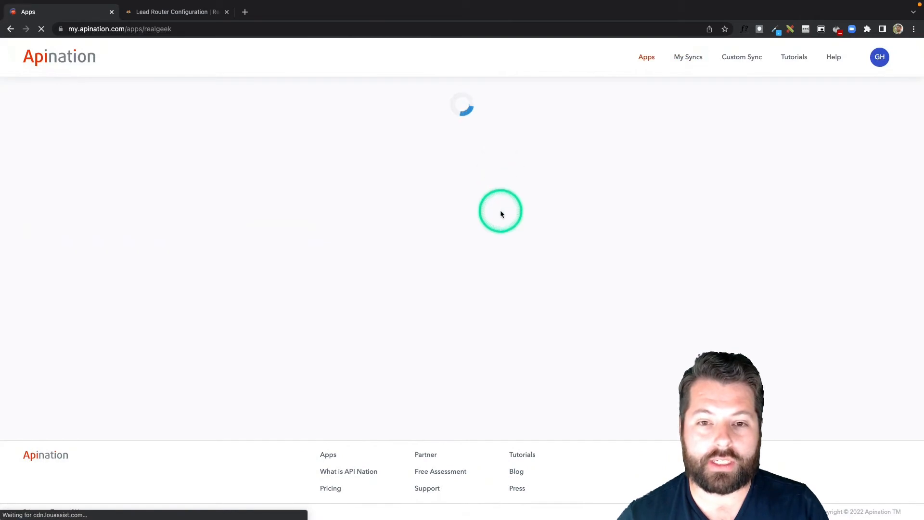
pyautogui.scroll(-3, 500, 213)
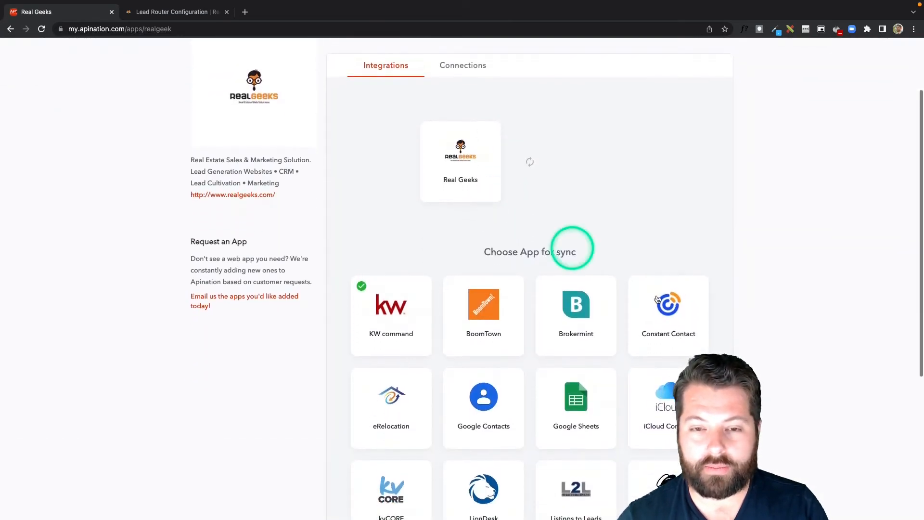
pyautogui.click(658, 301)
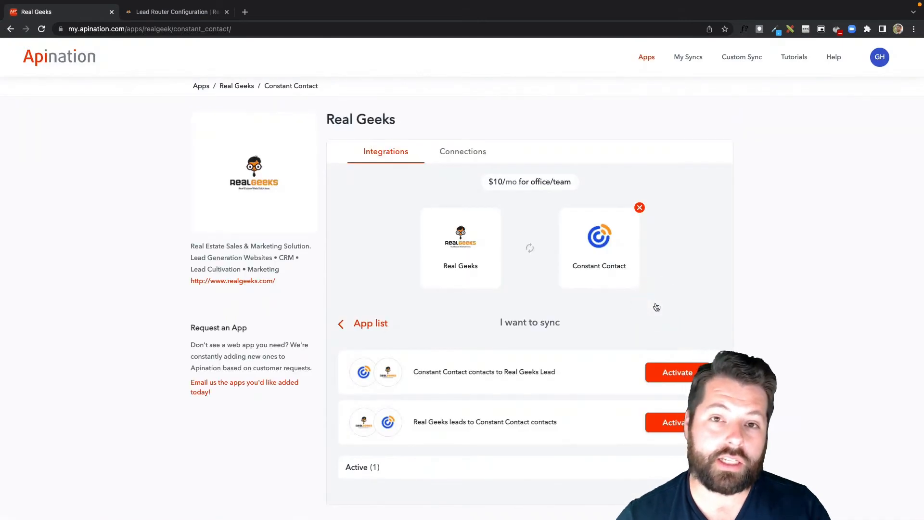
pyautogui.click(661, 373)
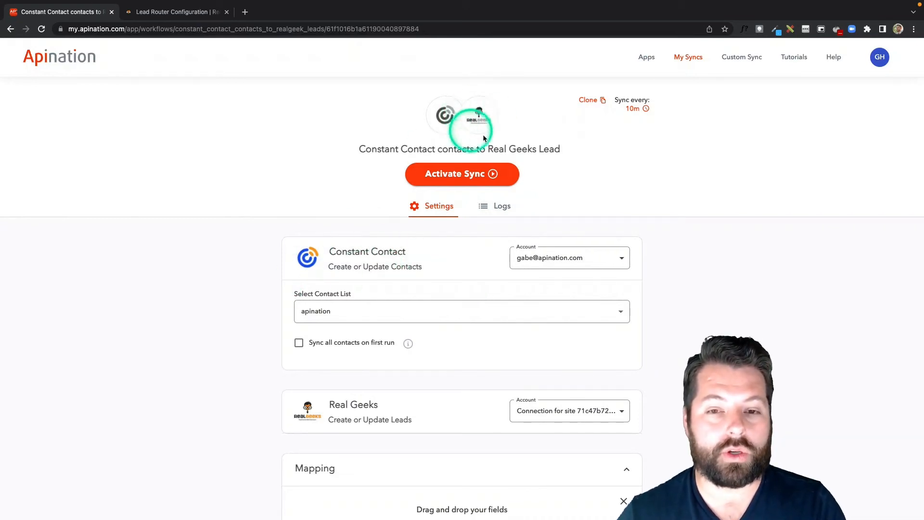
# - Create a new contact list named Open House as the sync's Constant Contact source and enable syncing all contacts on first run
pyautogui.scroll(-3, 431, 301)
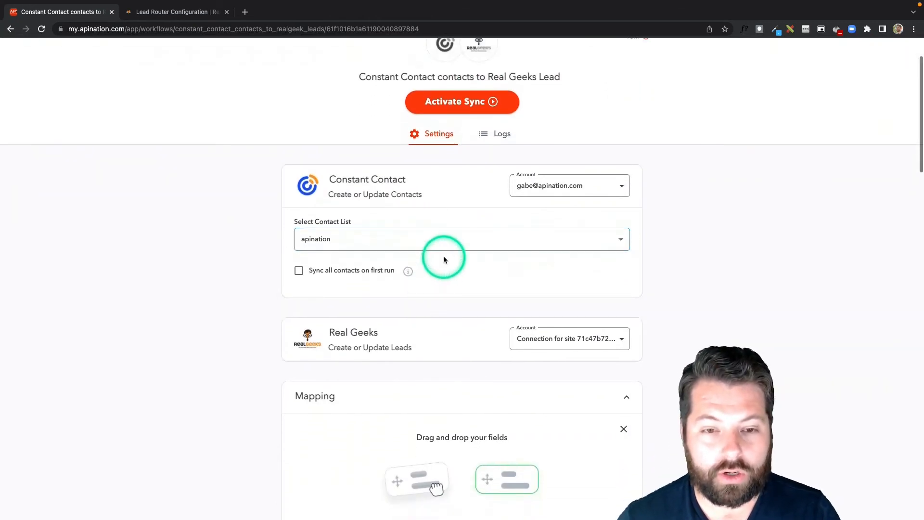
pyautogui.click(384, 240)
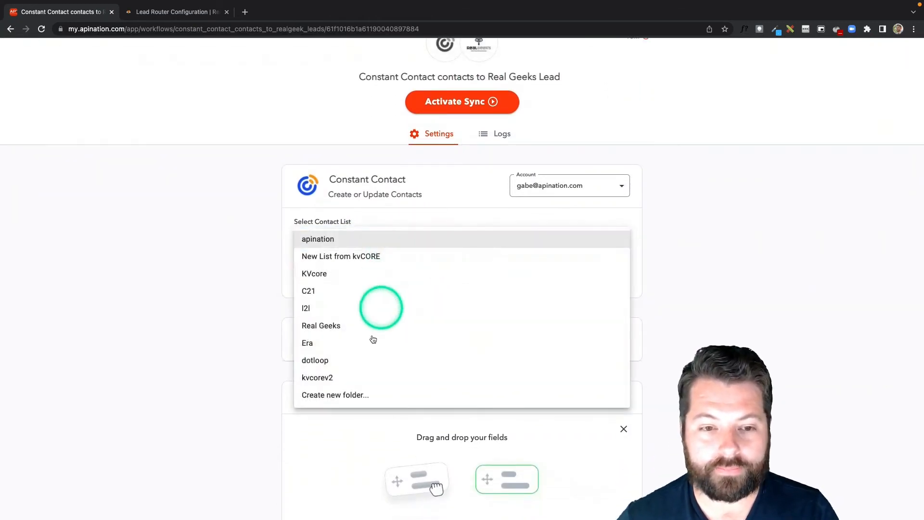
pyautogui.click(359, 395)
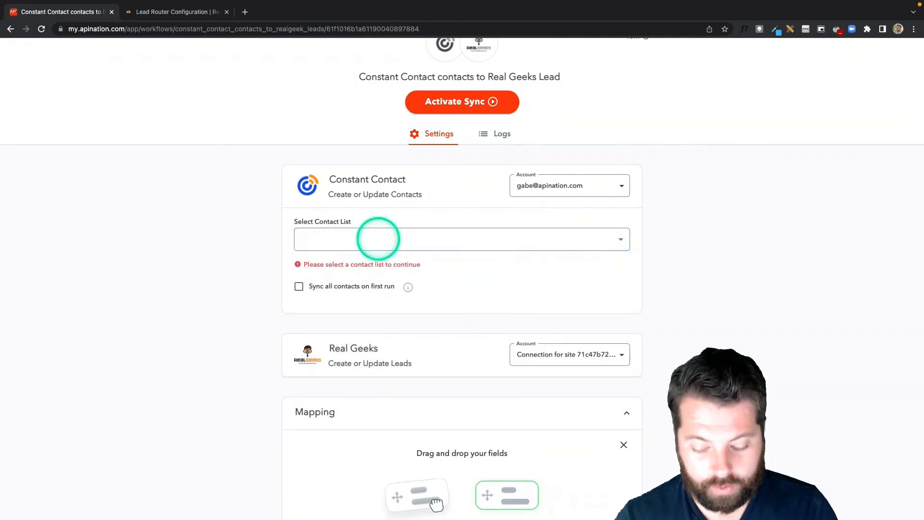
pyautogui.write('Open House')
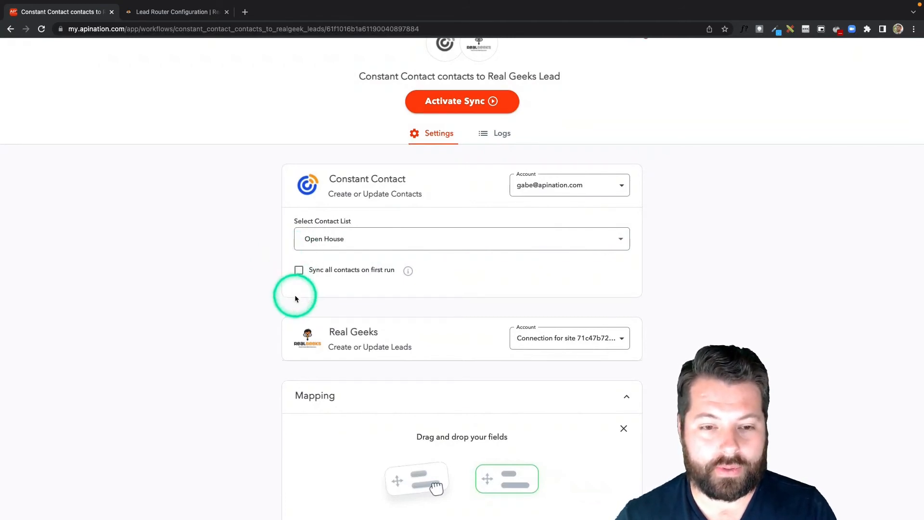
pyautogui.scroll(-1, 322, 241)
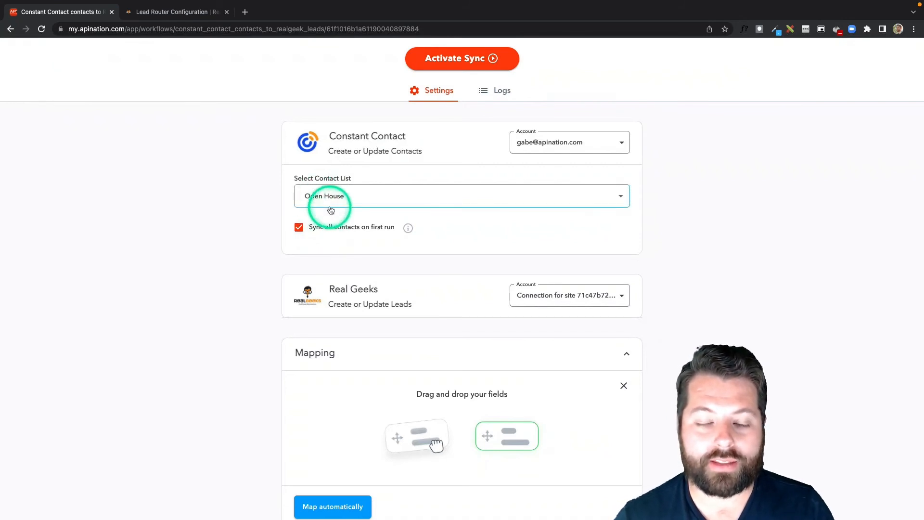
# - Check the Constant Contact to Real Geeks field mapping and activate the Constant Contact contacts to Real Geeks Lead sync
pyautogui.scroll(-5, 341, 236)
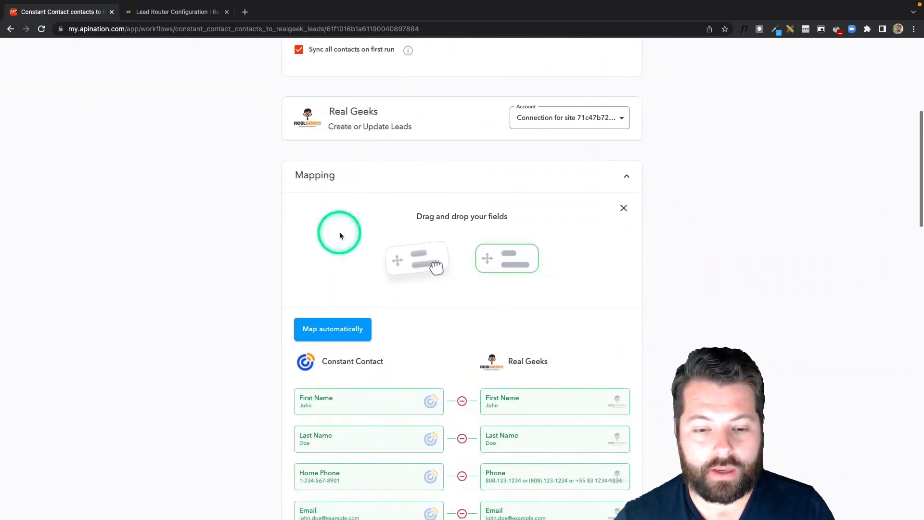
pyautogui.scroll(-6, 340, 236)
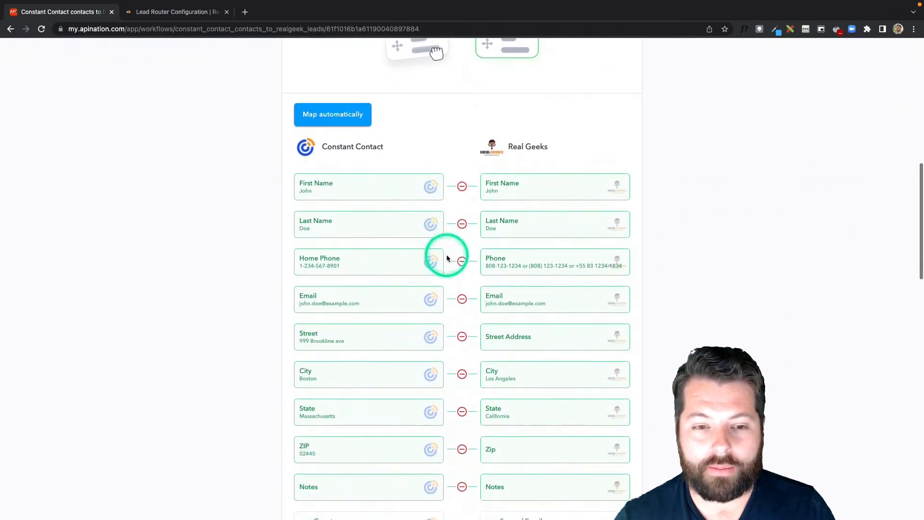
pyautogui.scroll(-3, 447, 254)
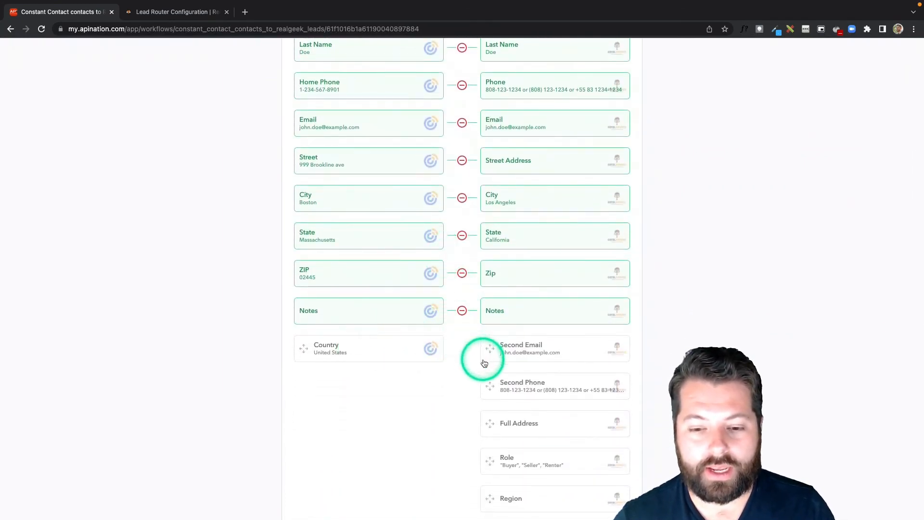
pyautogui.scroll(12, 457, 321)
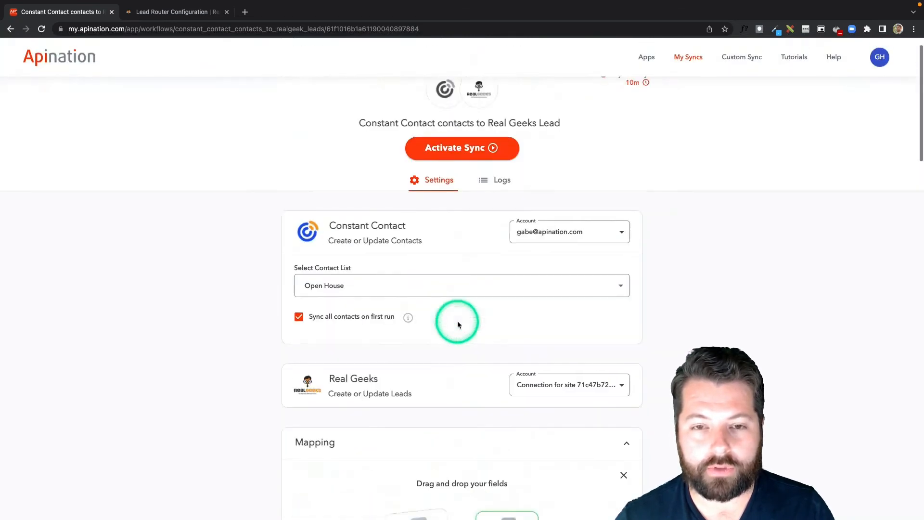
pyautogui.click(471, 183)
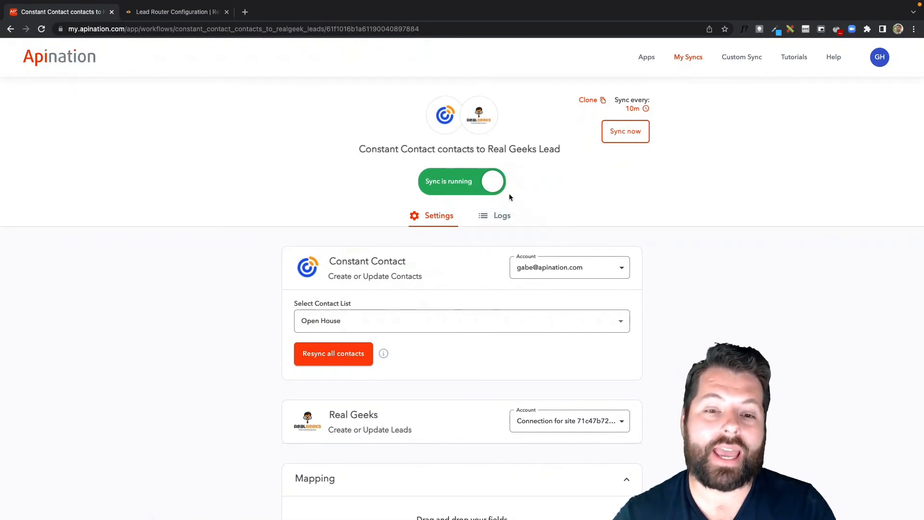
pyautogui.click(317, 335)
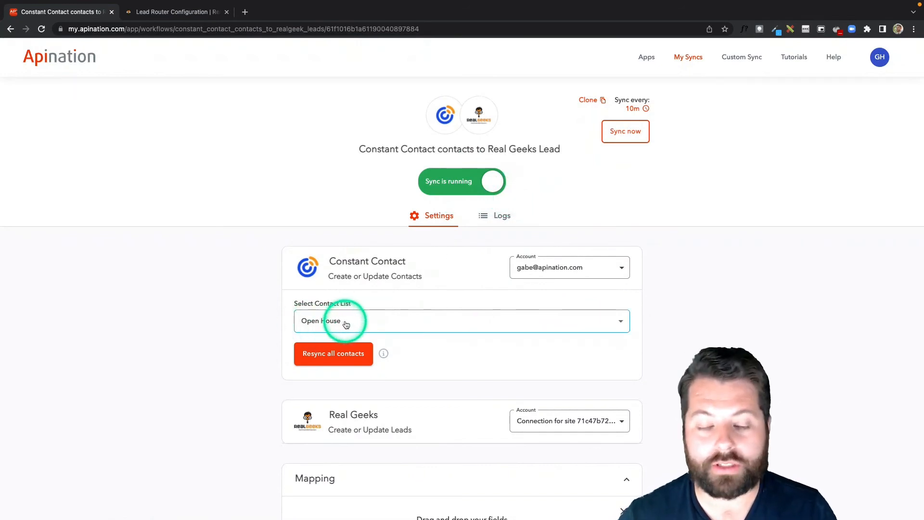